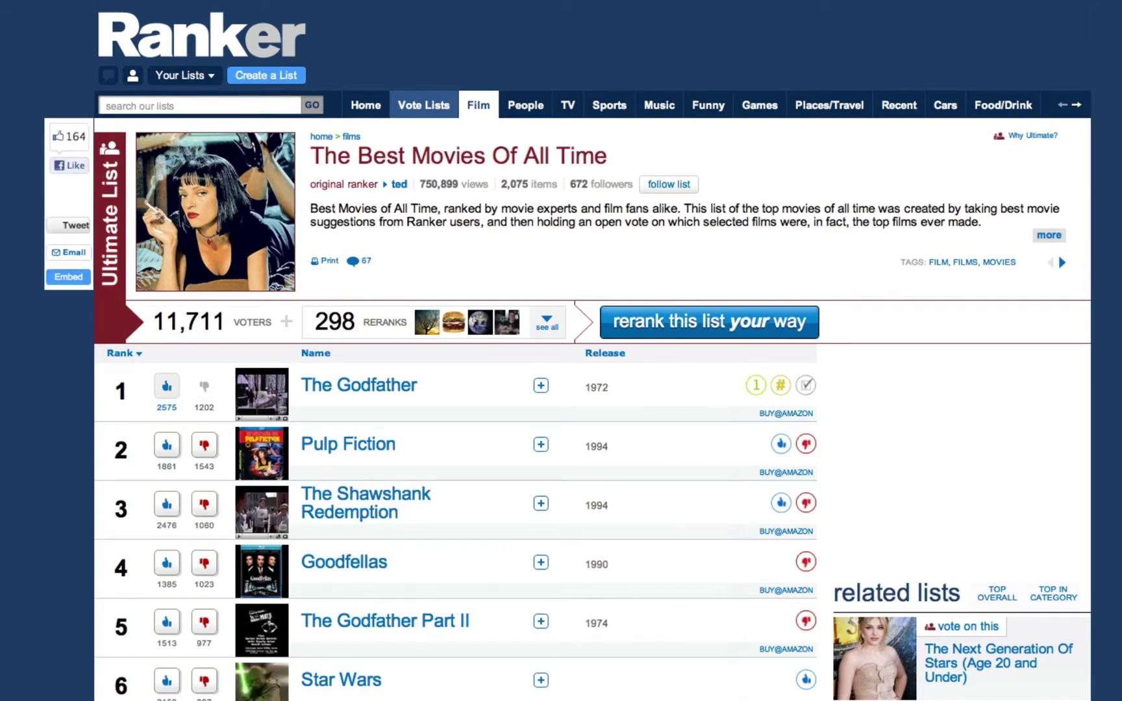
Step: Vote up The Godfather, Goodfellas, Star Wars and The Dark Knight, and vote down The Shawshank Redemption and The Godfather Part II
click(167, 386)
click(204, 504)
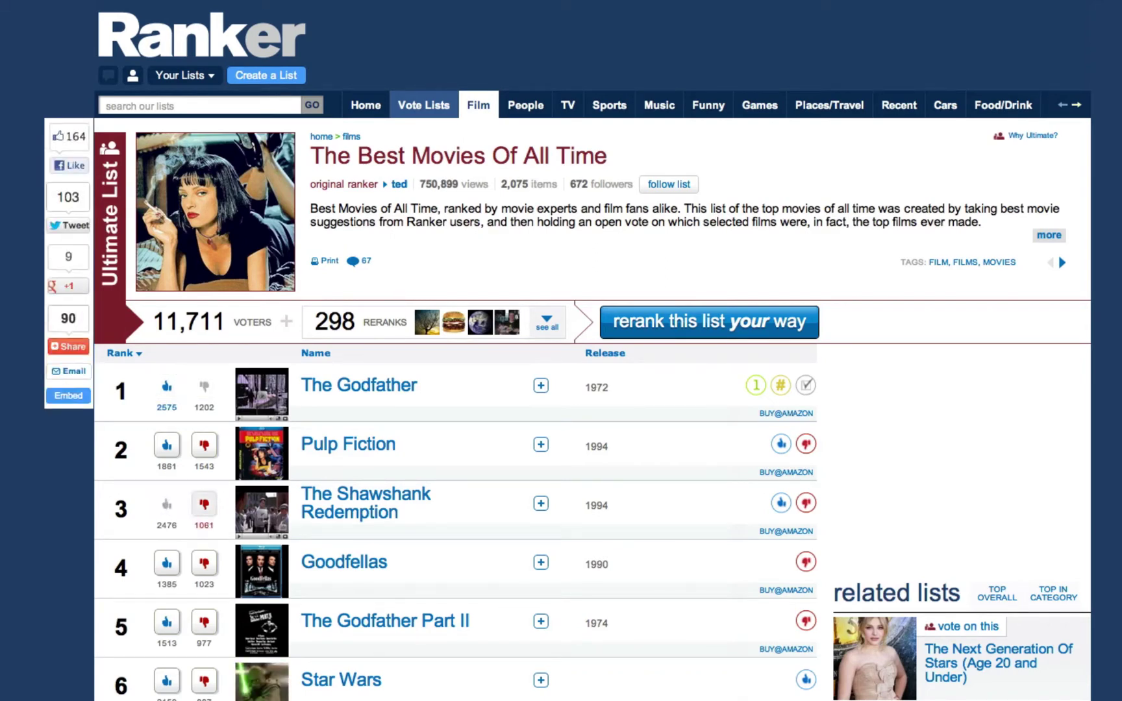
click(167, 563)
scroll(167, 563, down, 2)
click(204, 490)
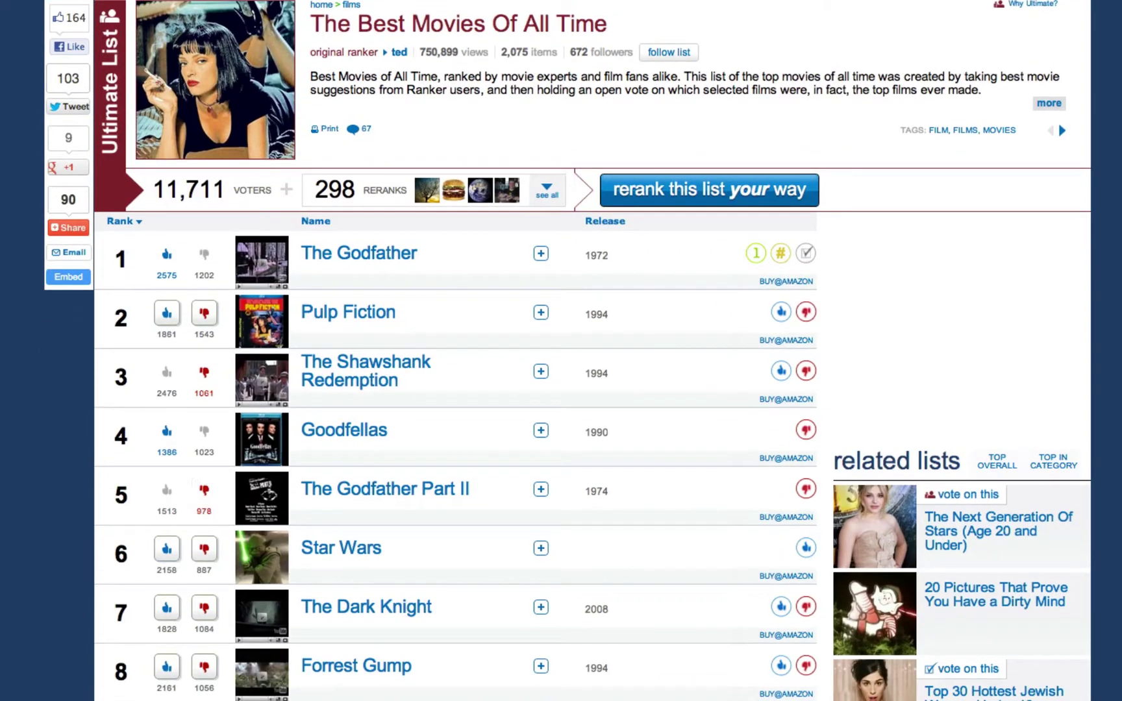
click(167, 548)
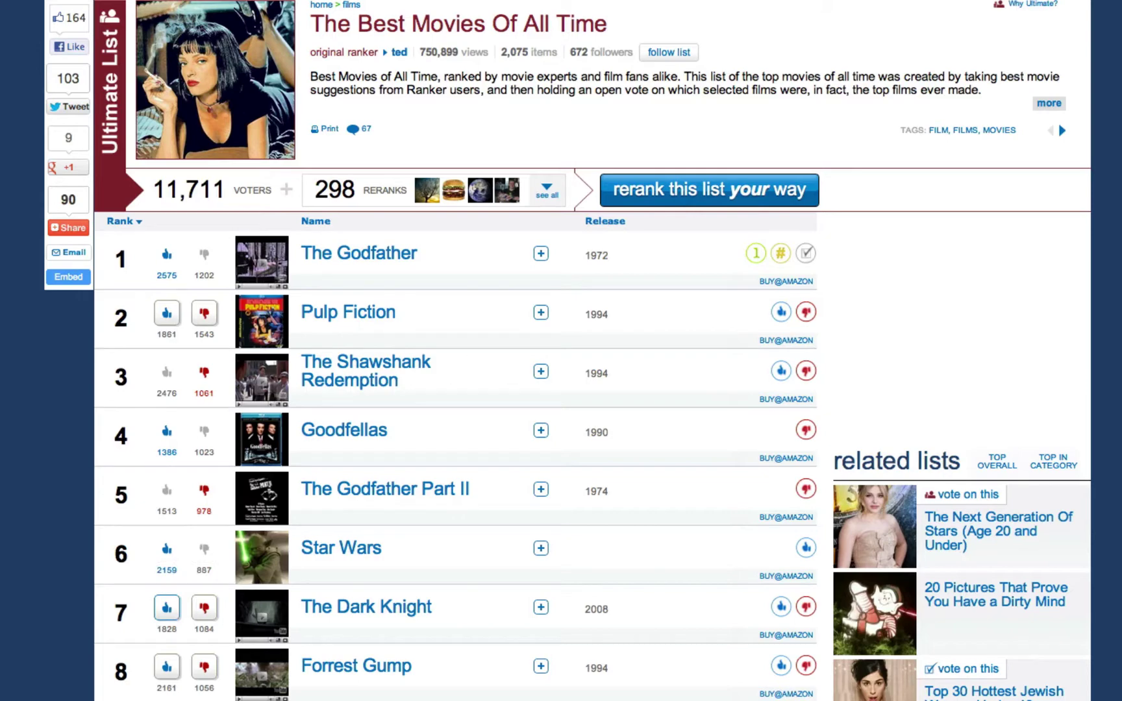
click(167, 607)
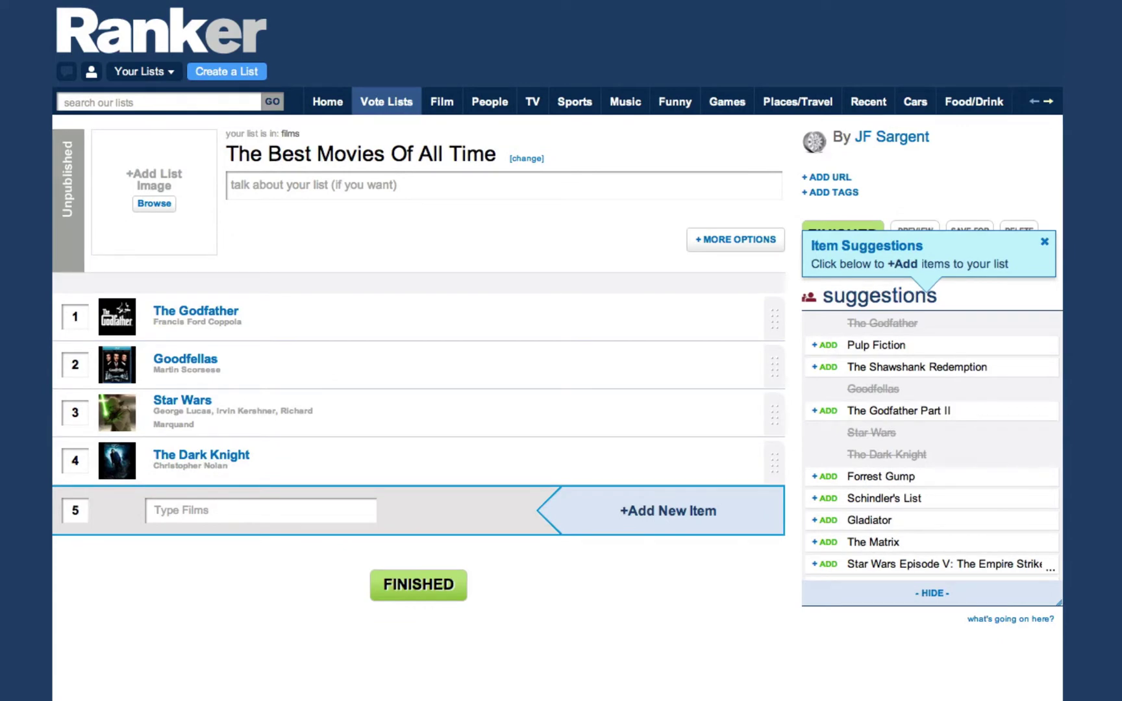
Step: Add The Dark Knight Rises by Christopher Nolan as the fifth item of the reranked movie list
click(259, 511)
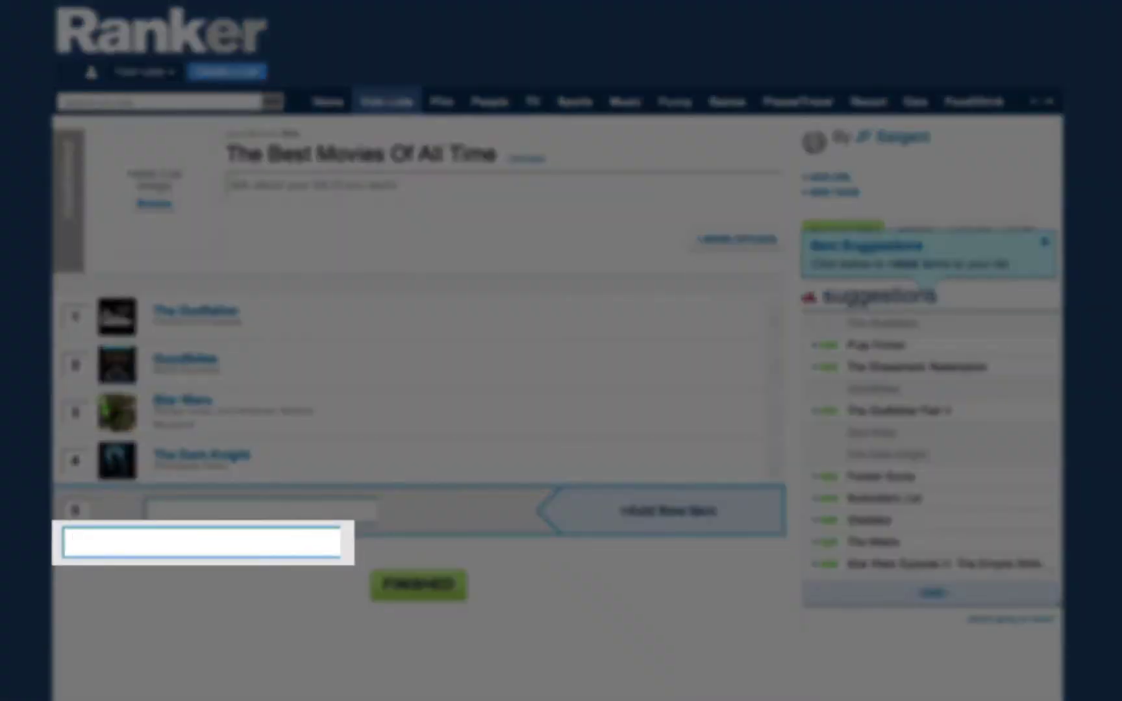
text(Th)
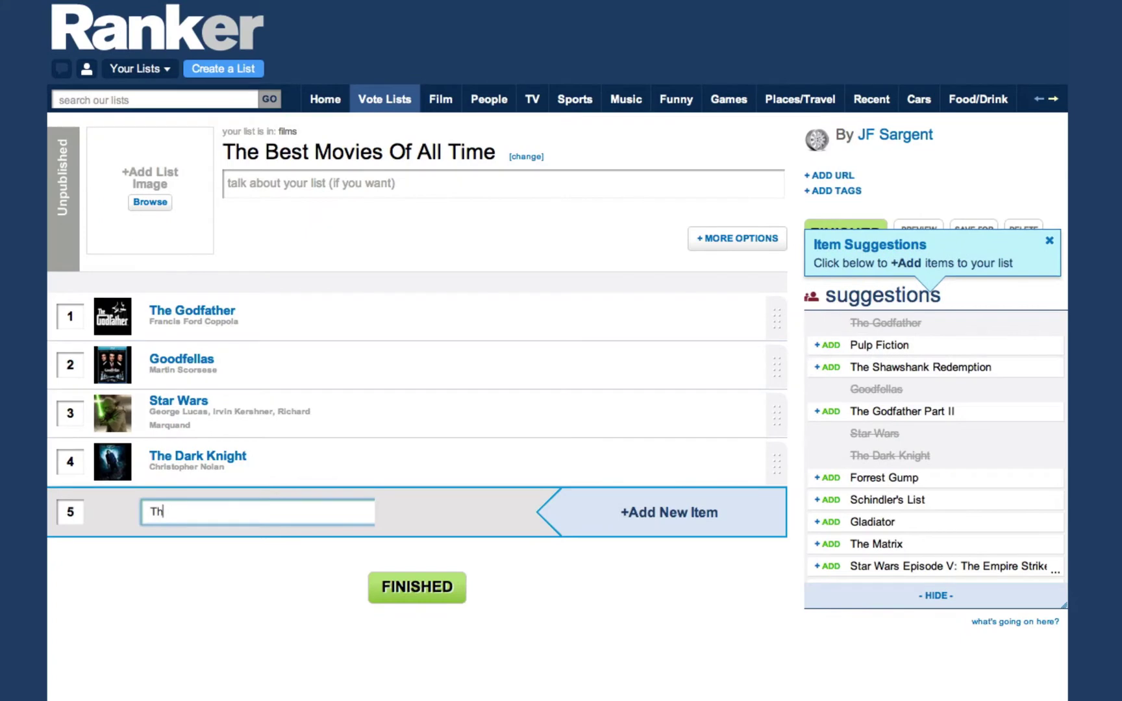
text(e Dark)
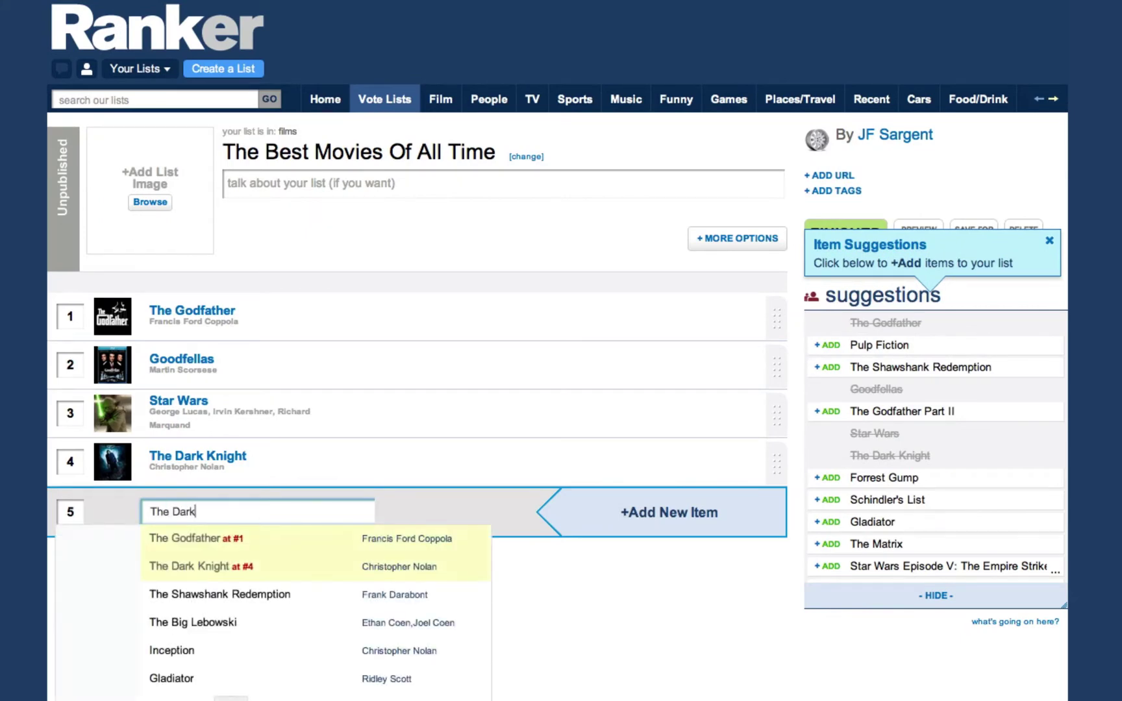
text( Knig)
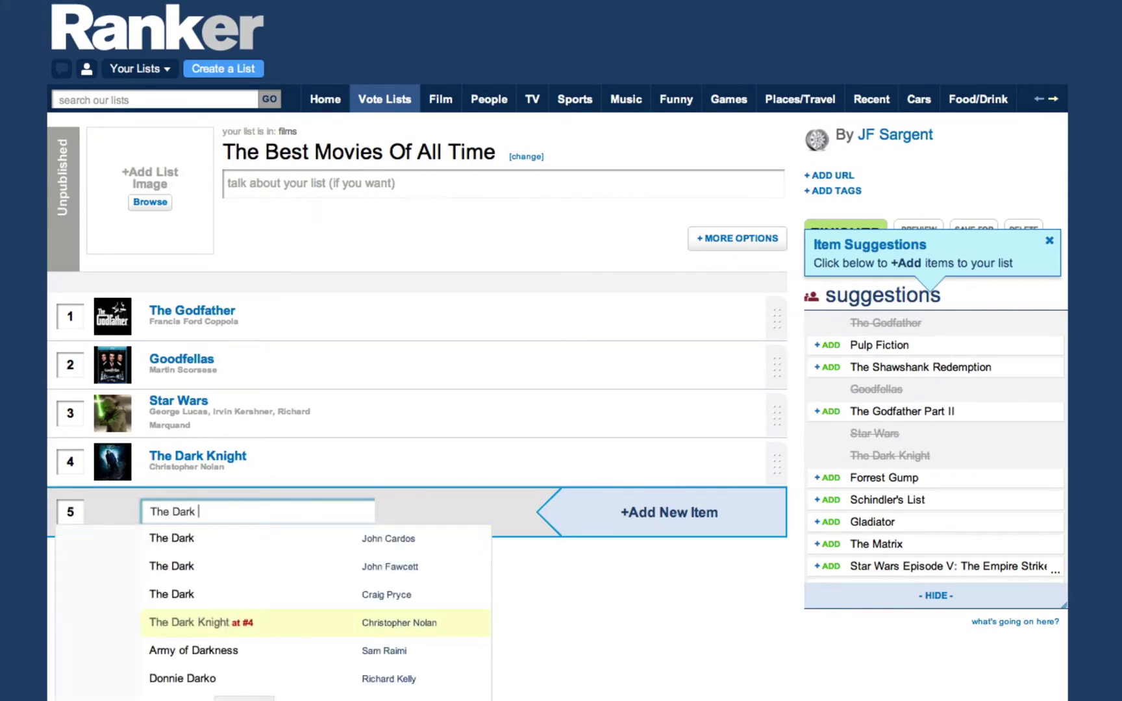
text(ht Rises)
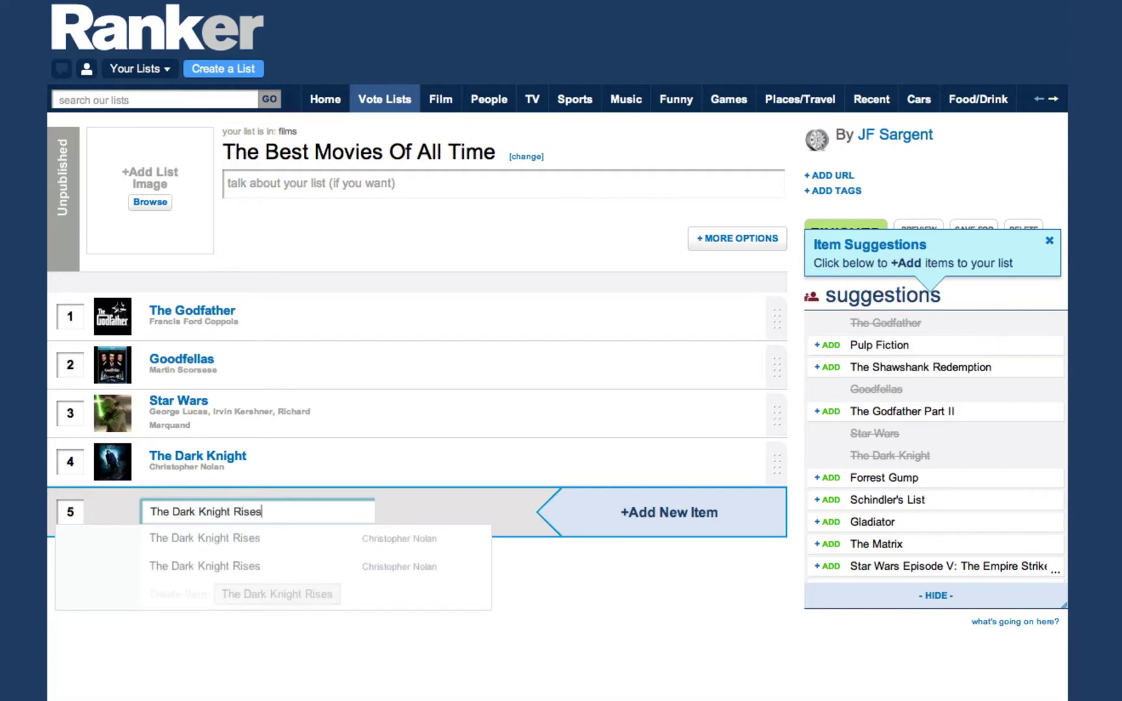
key(Down)
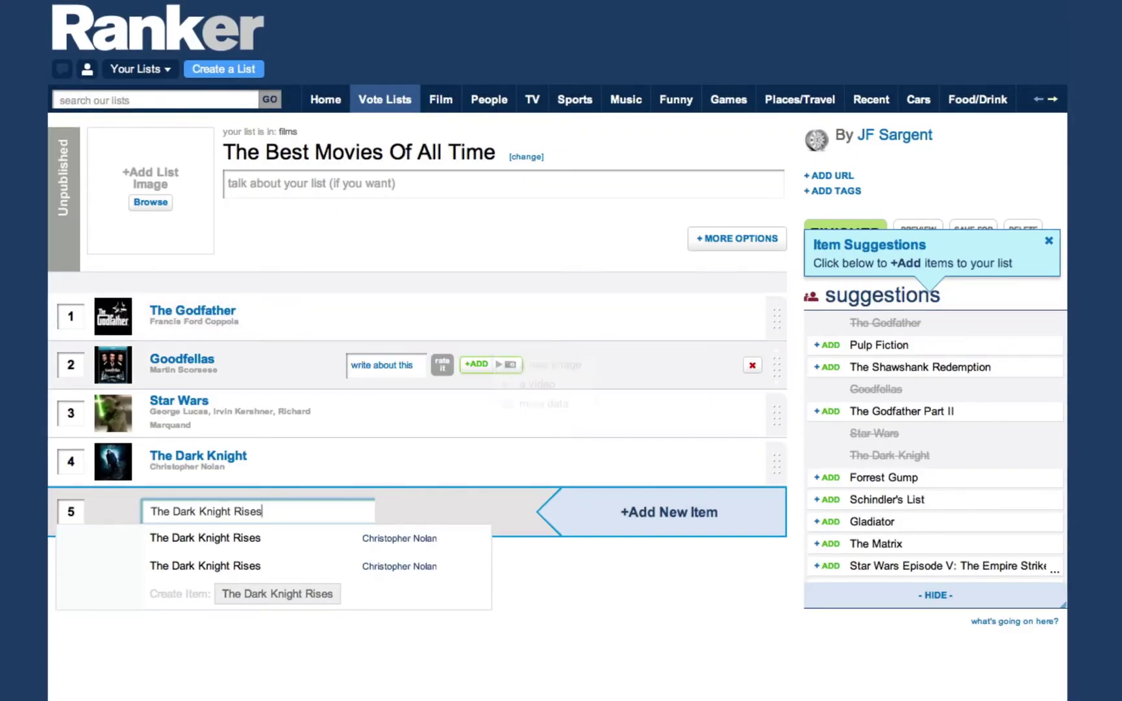
key(Return)
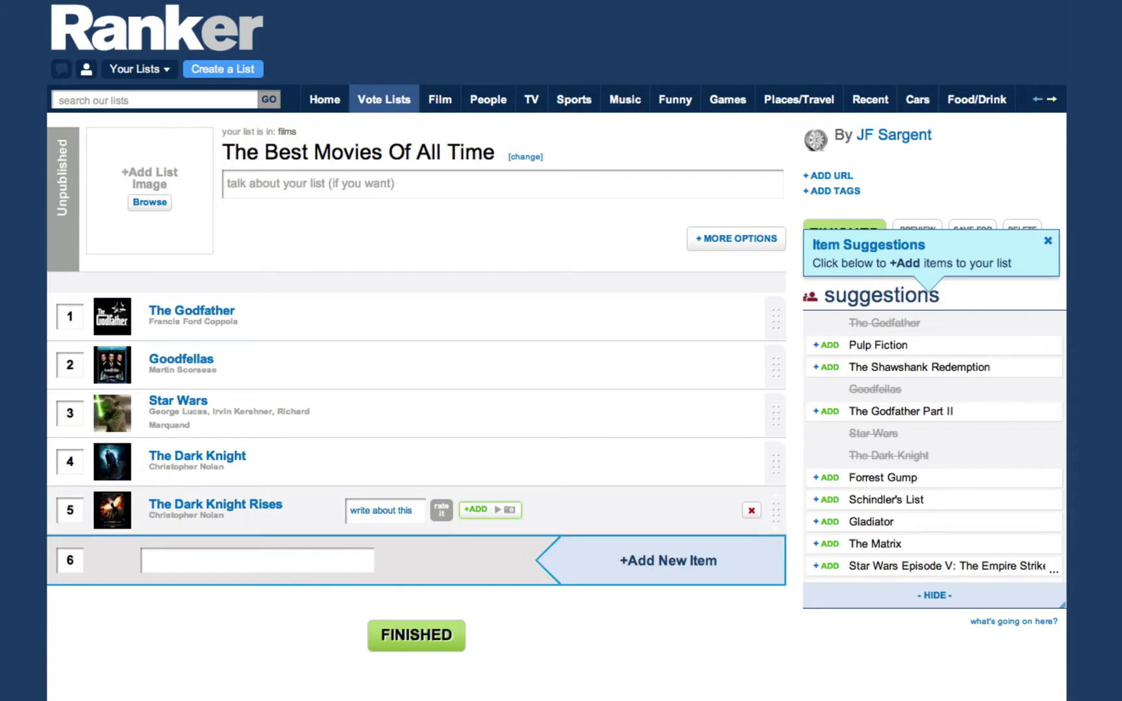
Step: Reorder the list with The Dark Knight Rises first and Star Wars fifth below The Dark Knight, and dismiss the item suggestions tip
drag(775, 510, 776, 367)
drag(775, 462, 776, 510)
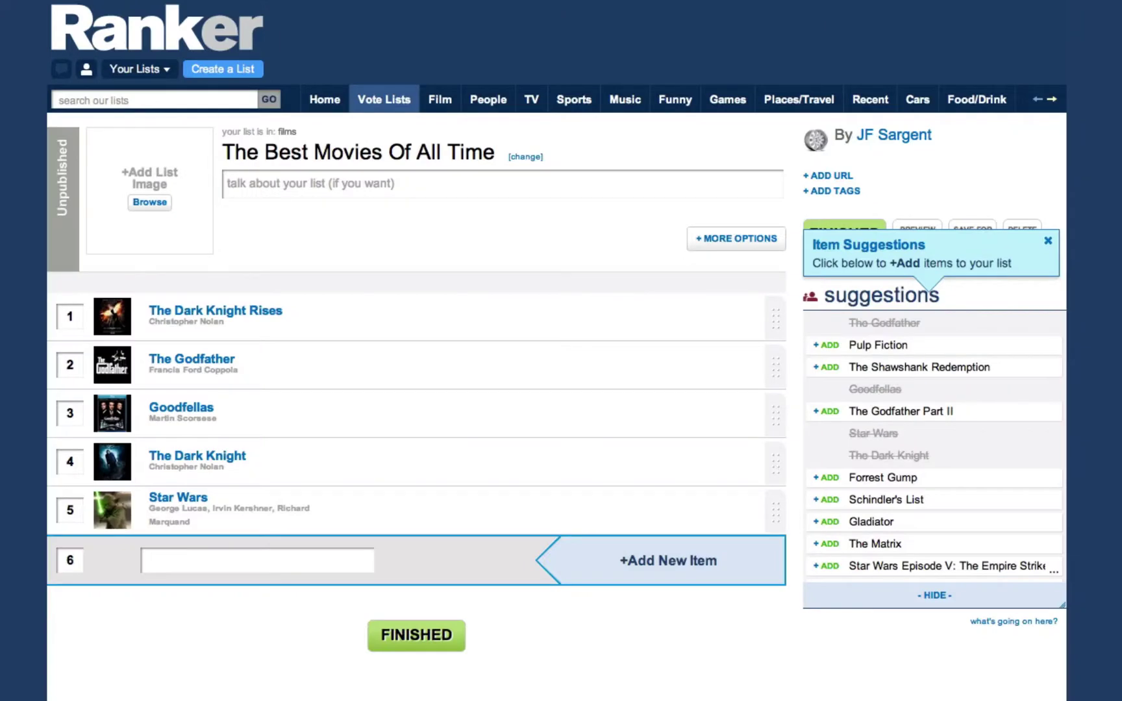
click(1047, 240)
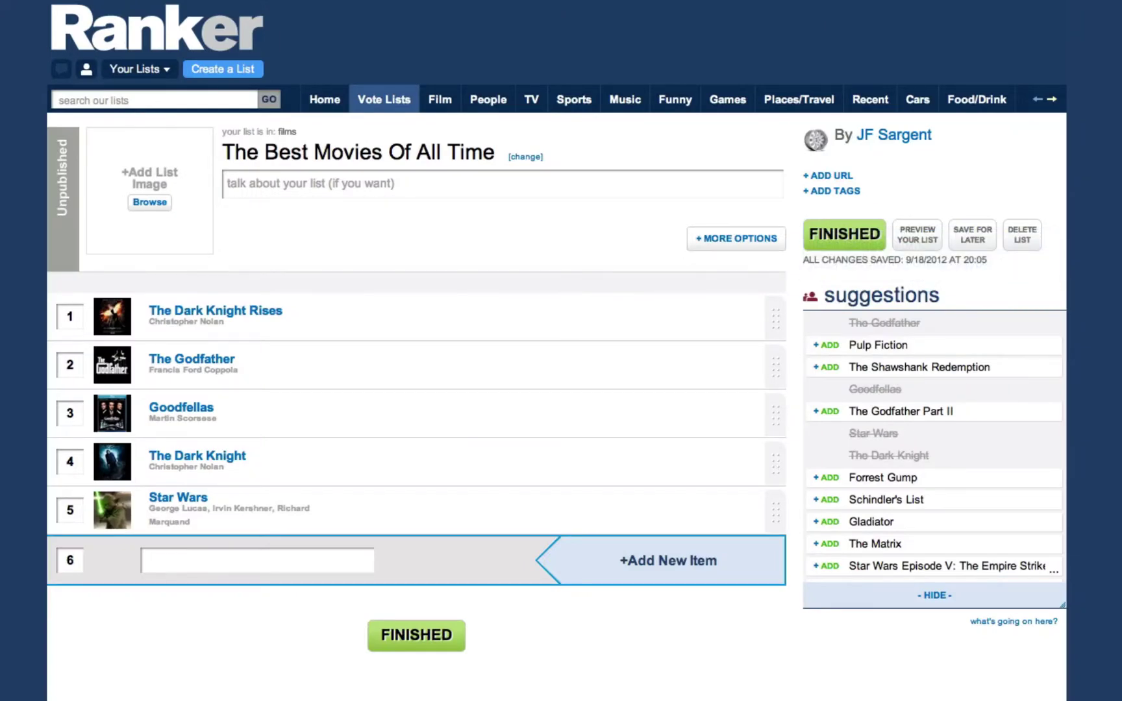
Step: Write a list description beginning with "These Movies" and dismiss the friend invitation on the published list
click(502, 184)
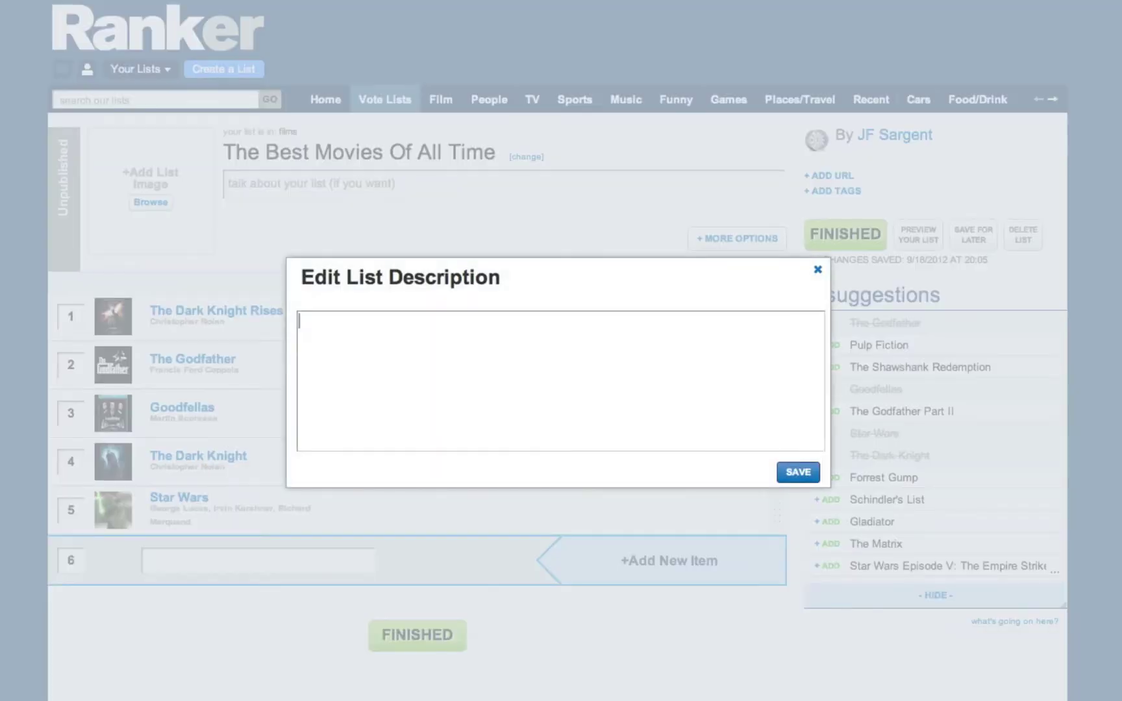
text(These Movies)
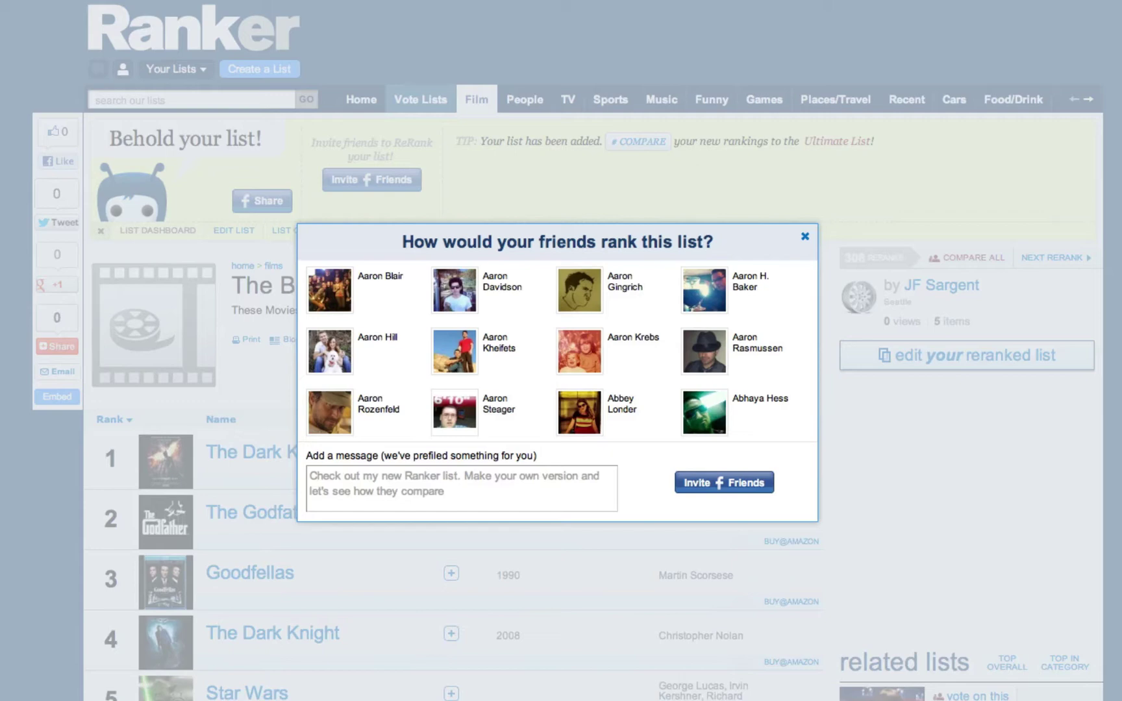
click(805, 236)
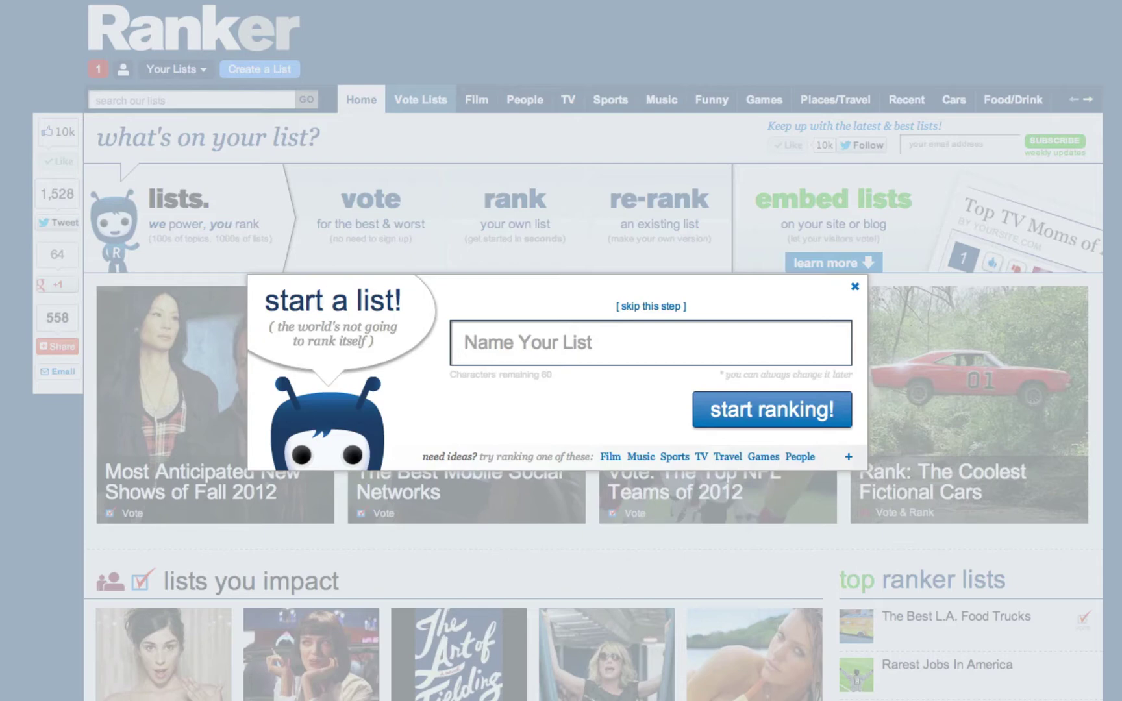
Step: Start a list named "The Best Voice-Over Narrators of All Time" and add Morgan Freeman as its first item
click(465, 343)
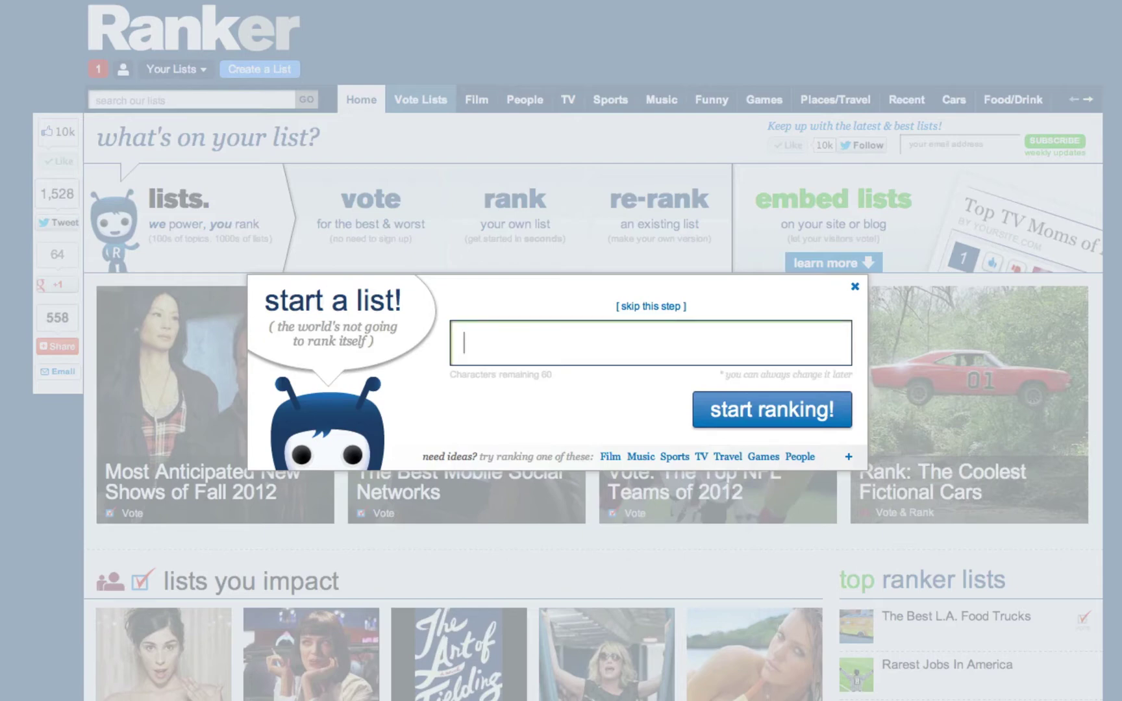
text(The Be)
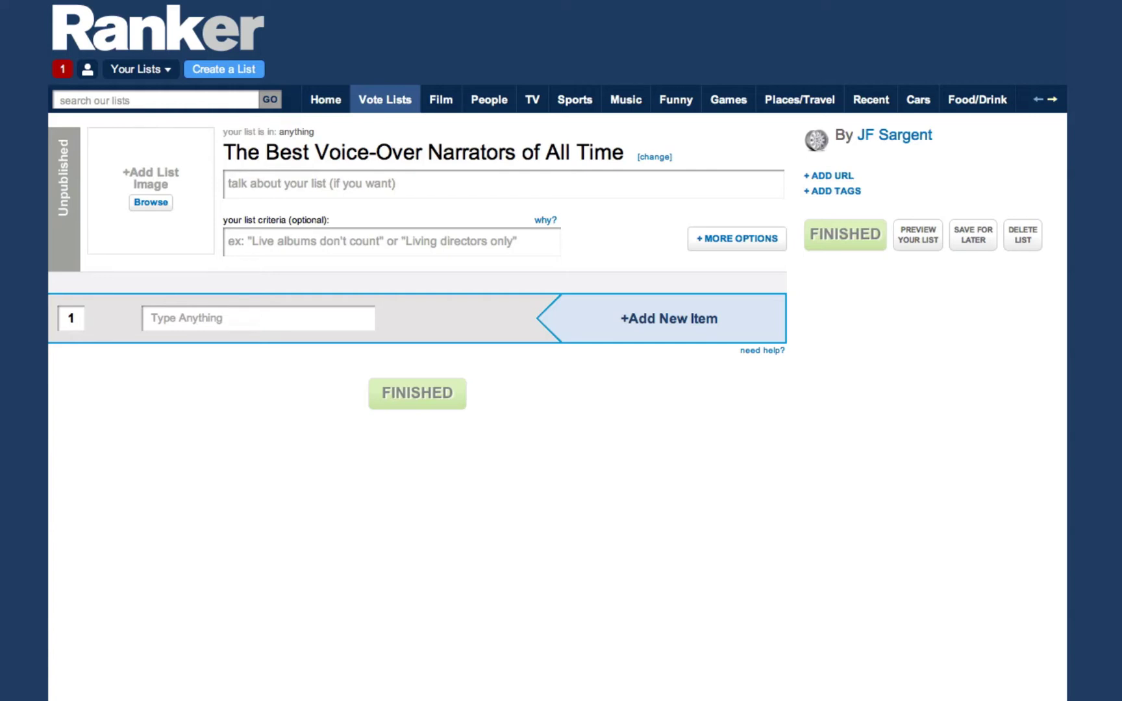
click(258, 319)
text(Morgan )
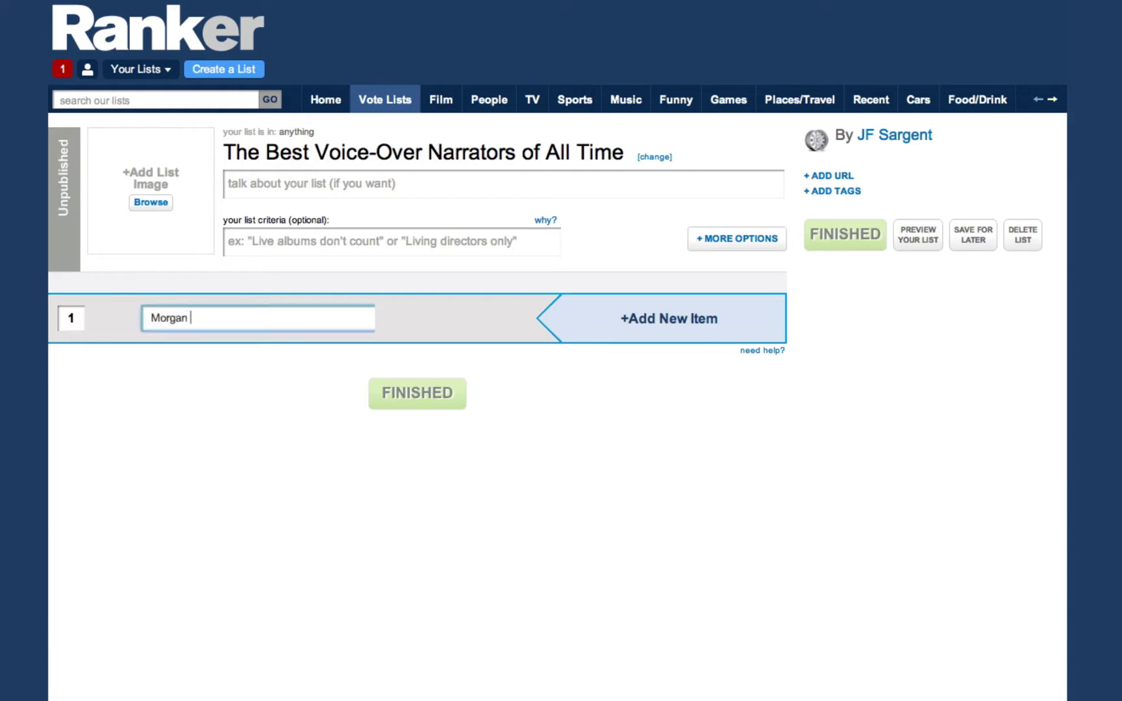
text(Fr)
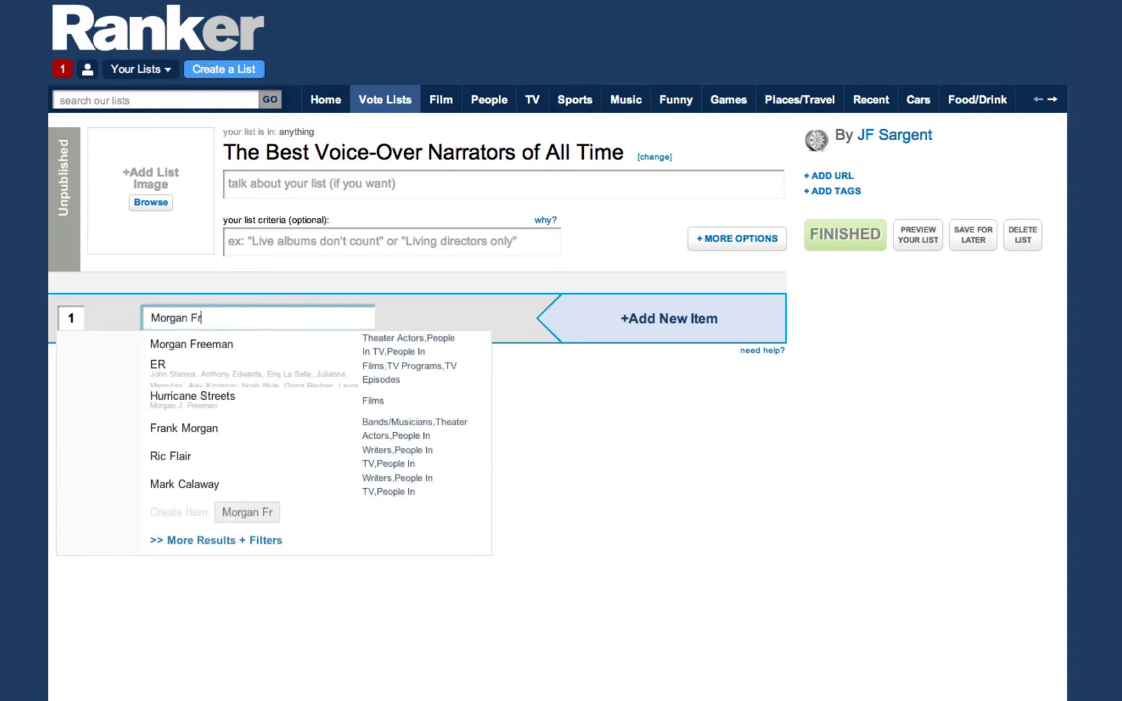
key(Return)
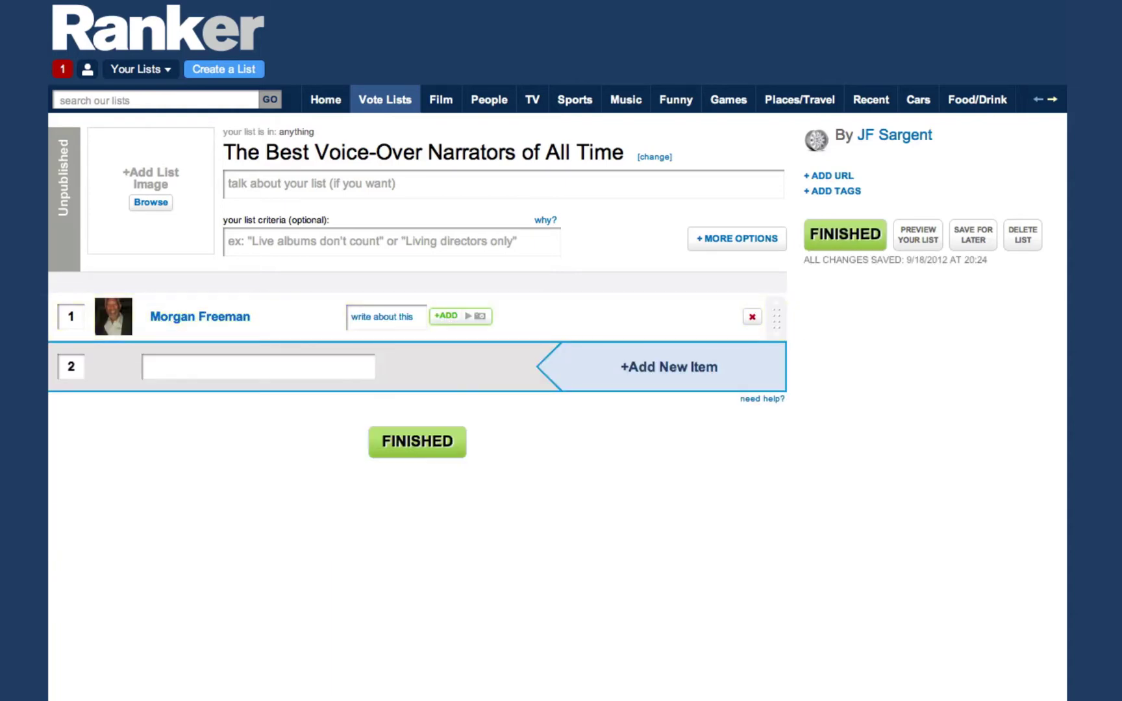
Step: Add Werner Herzog and Ron Howard as the second and third items of the narrators list
text(W)
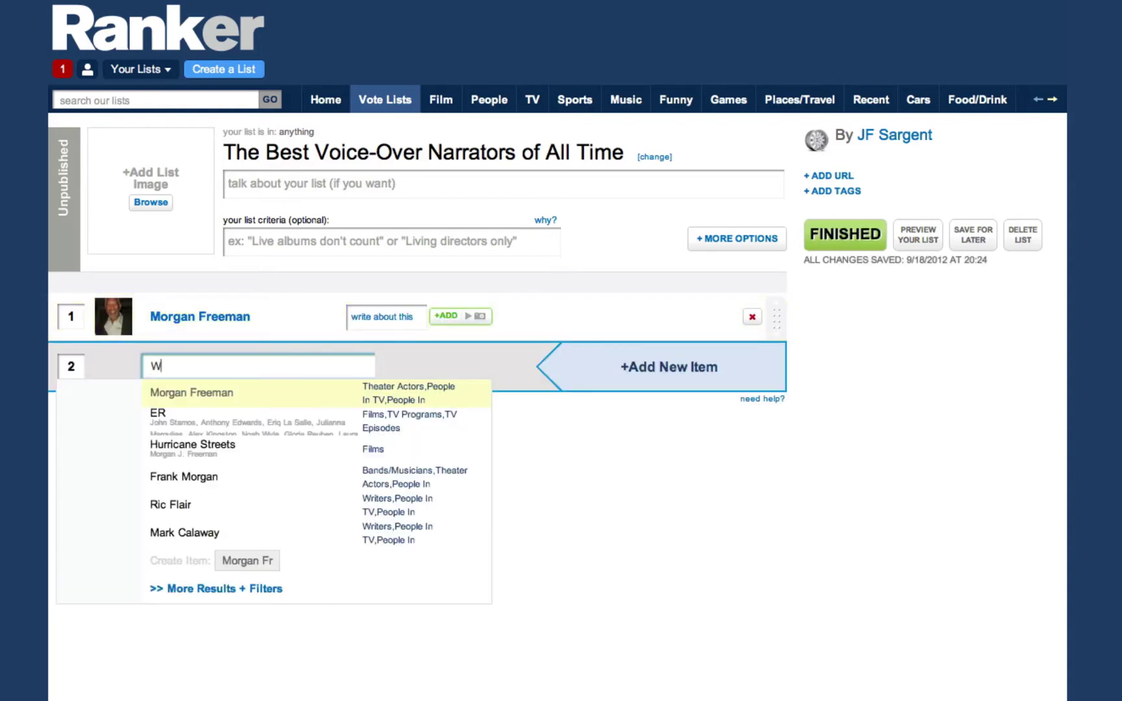
text(erner Her)
key(Return)
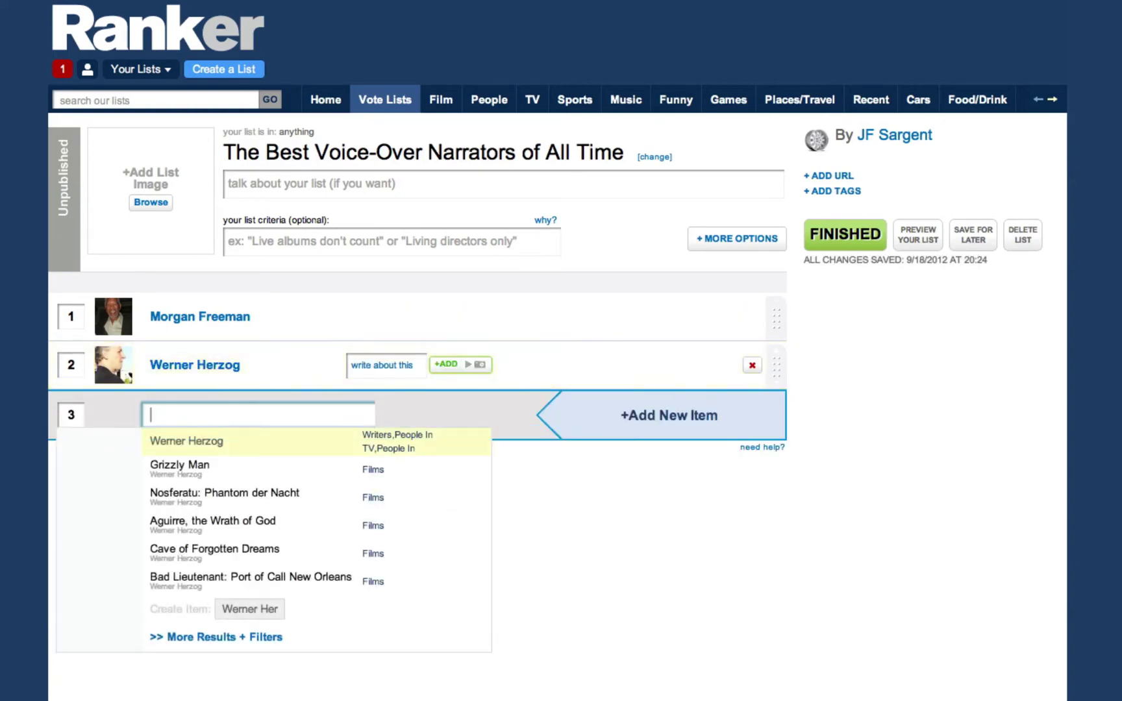
text(Ron)
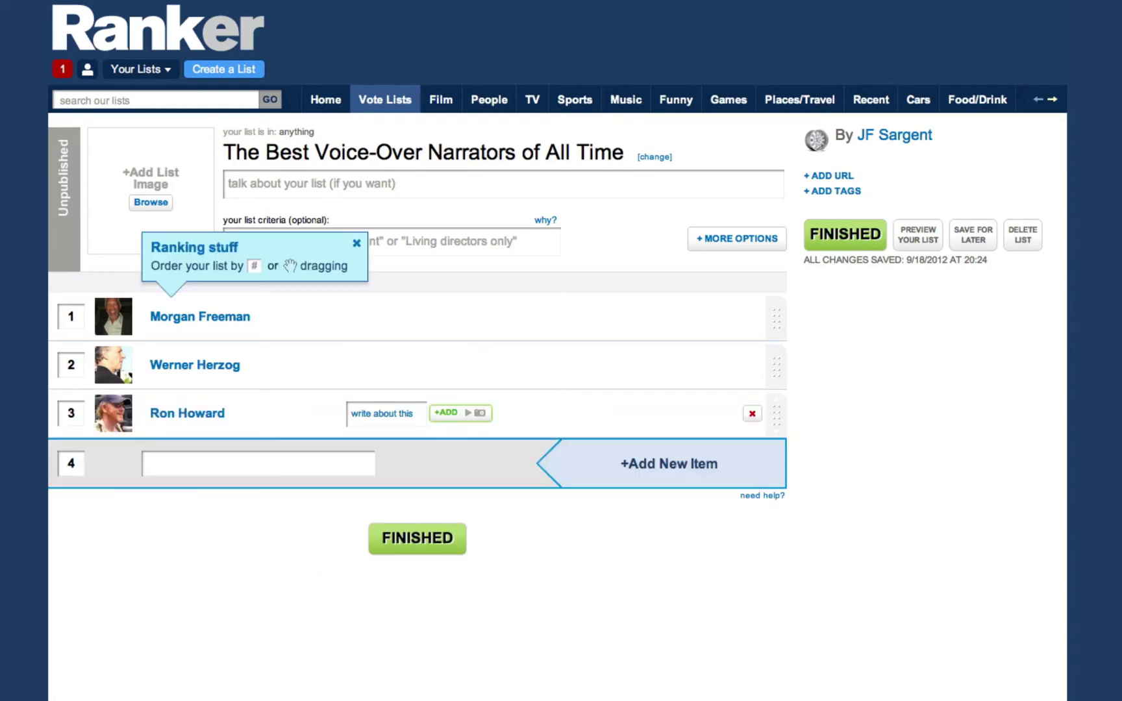
Step: Attach the first suggested YouTube video to the Ron Howard item, play it from his thumbnail and close the player
mouse_move(446, 413)
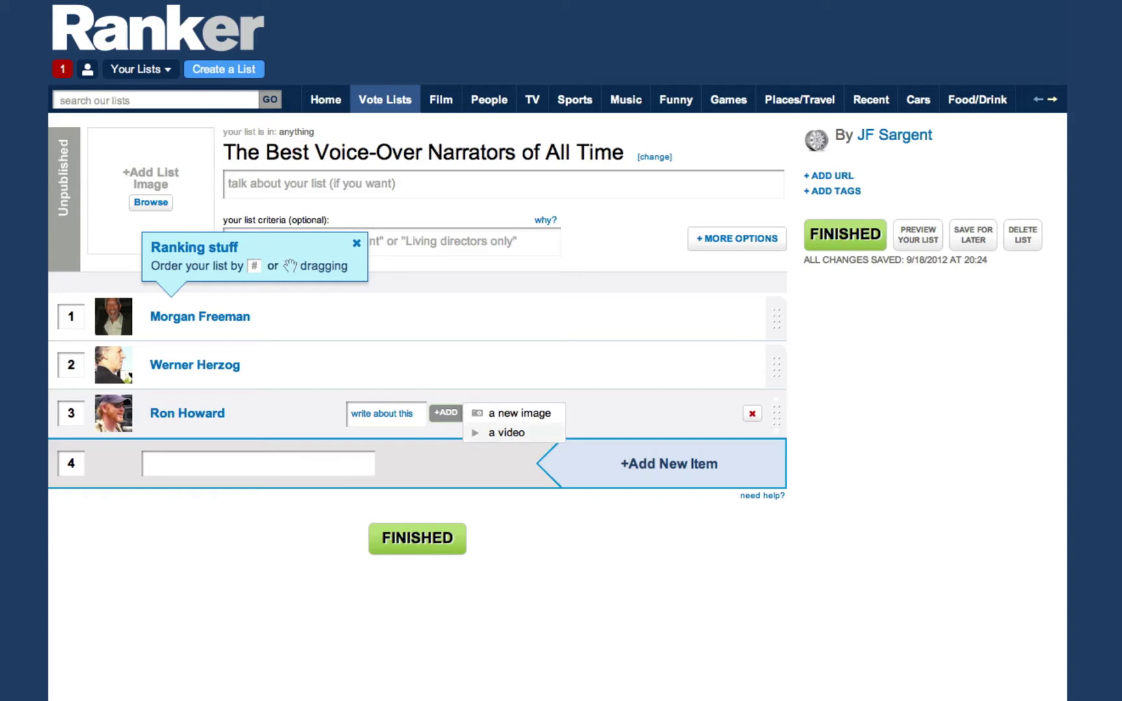
click(506, 433)
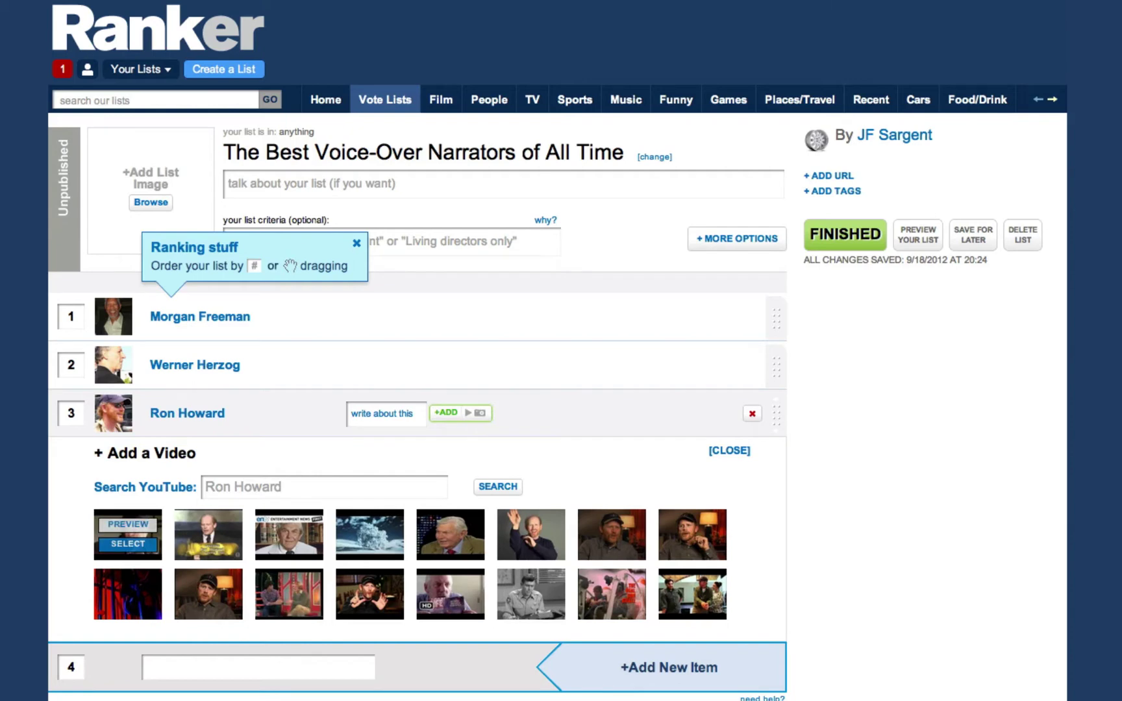
click(128, 544)
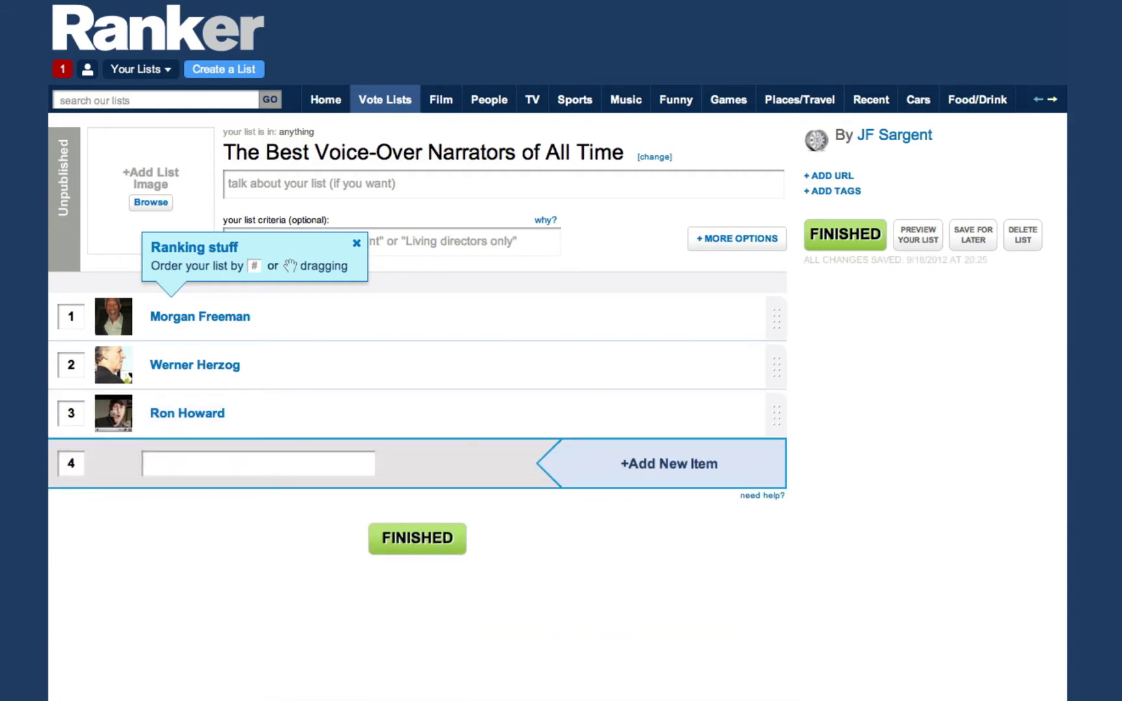
click(114, 403)
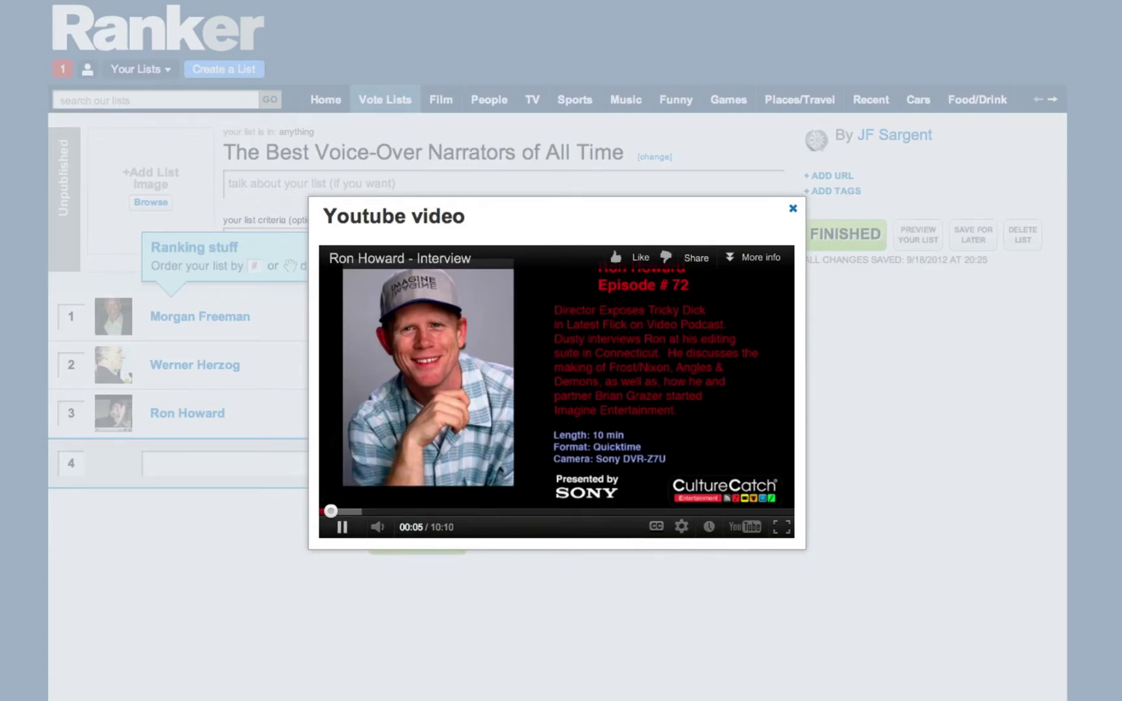
key(Escape)
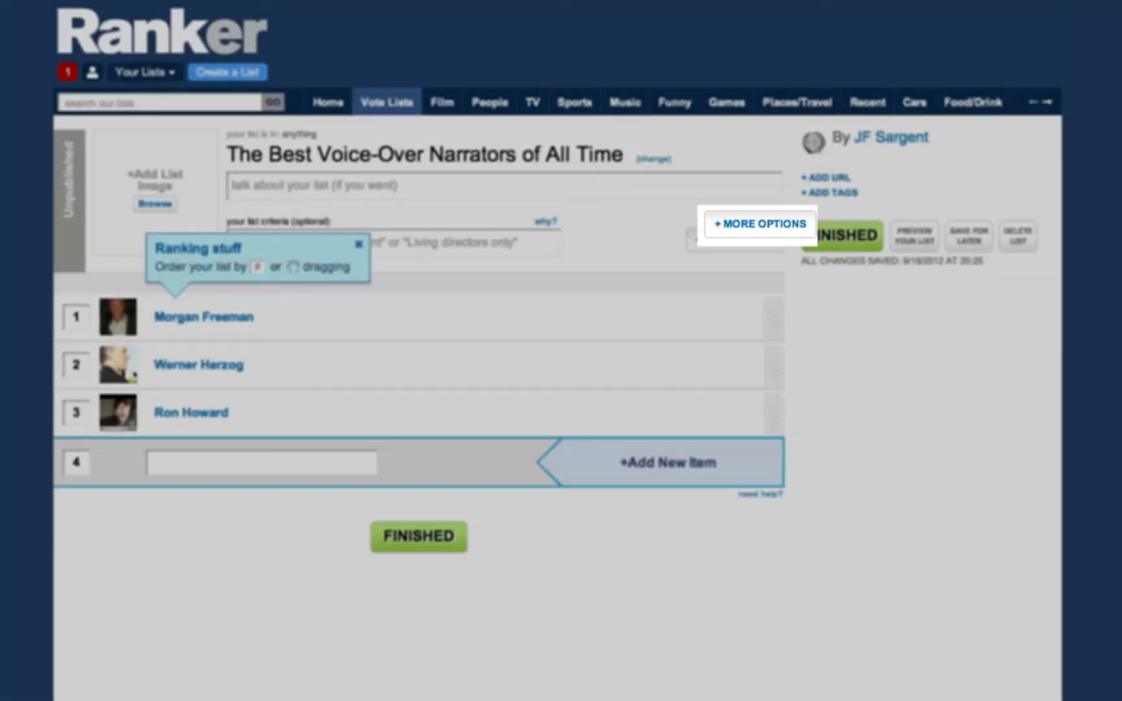
Step: Review the list's appearance options and its voting and contribution options, and save them unchanged
click(738, 240)
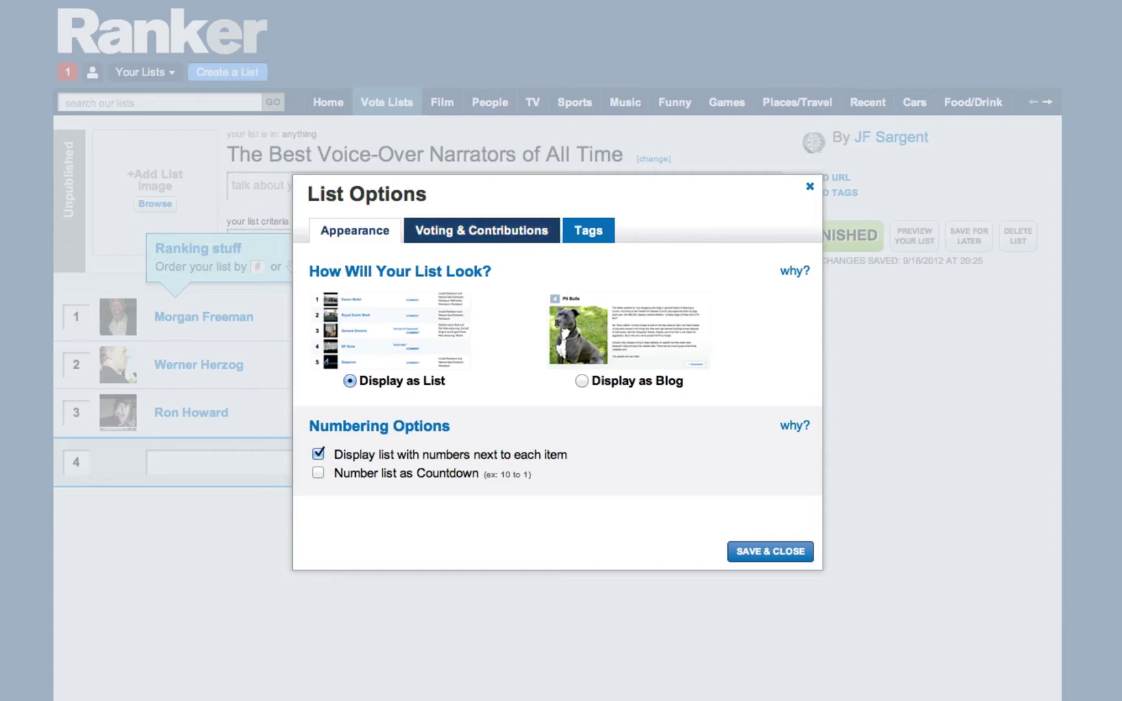
click(482, 231)
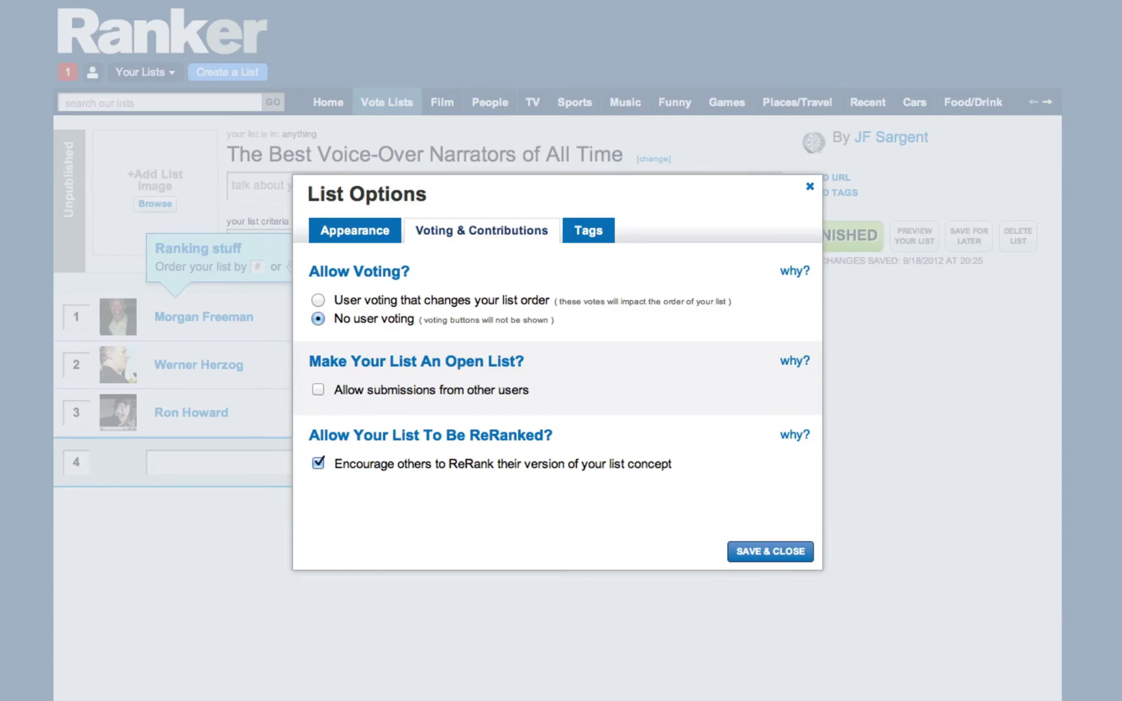
click(770, 552)
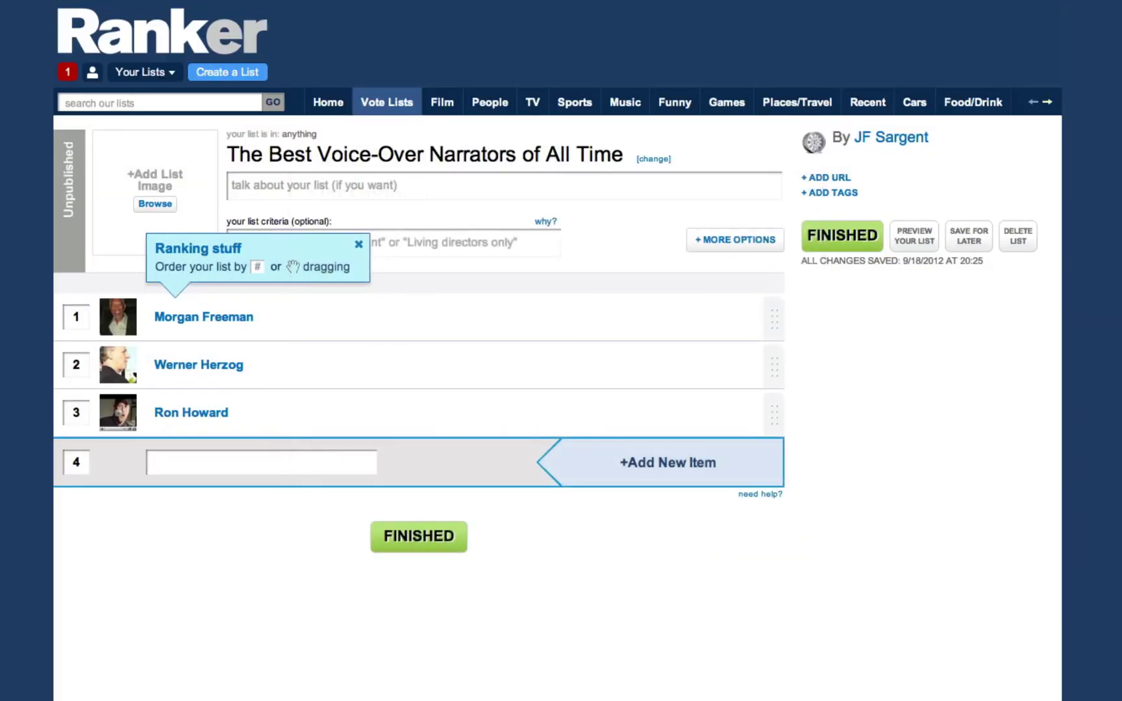
Step: Set the list criteria to "Only True Voice-Over Narrators, Please." and publish the list
click(358, 244)
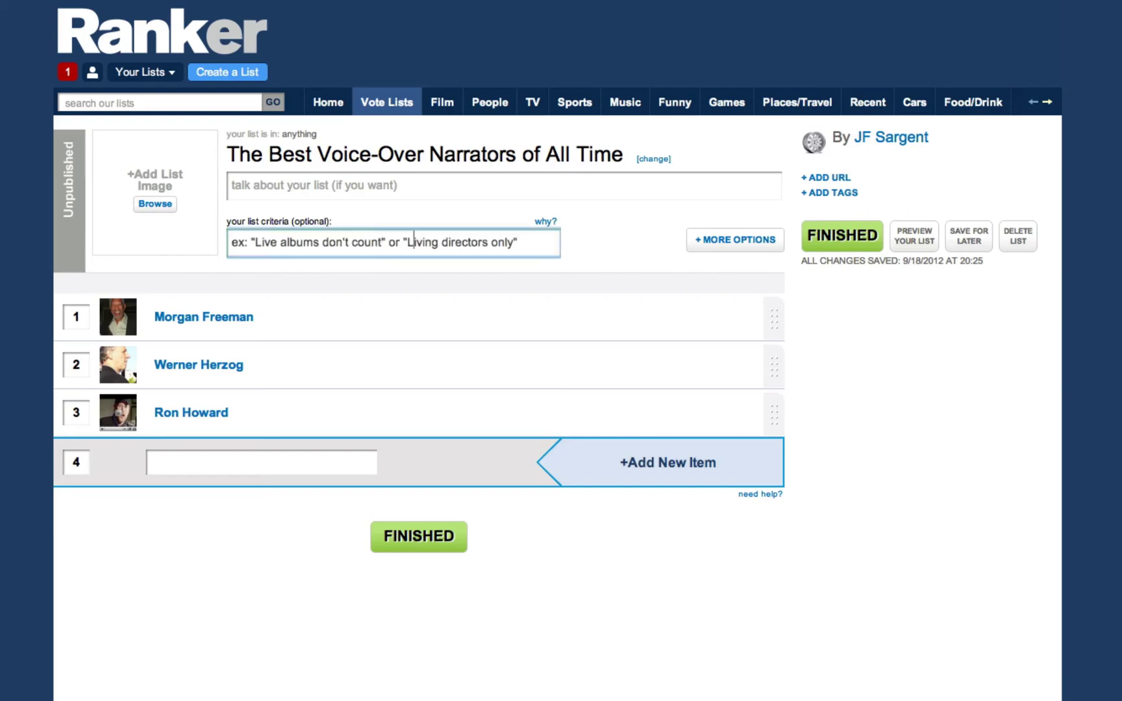
click(393, 243)
text(Only True Voice-Over Narrators, Please.)
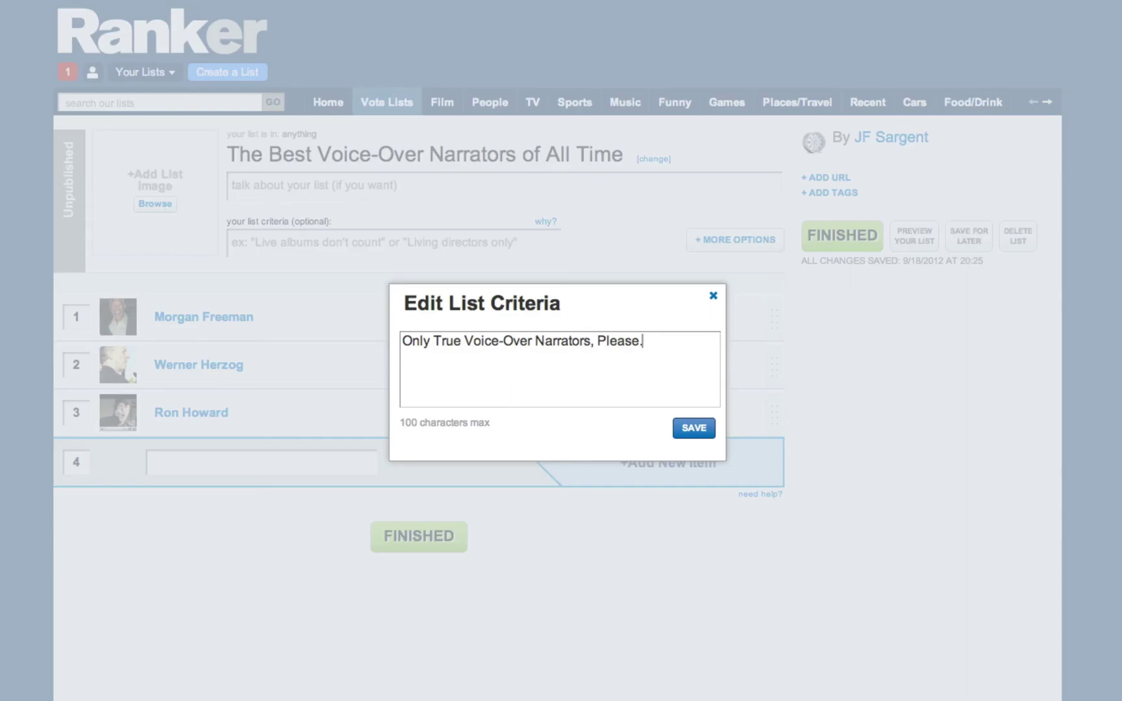
key(Return)
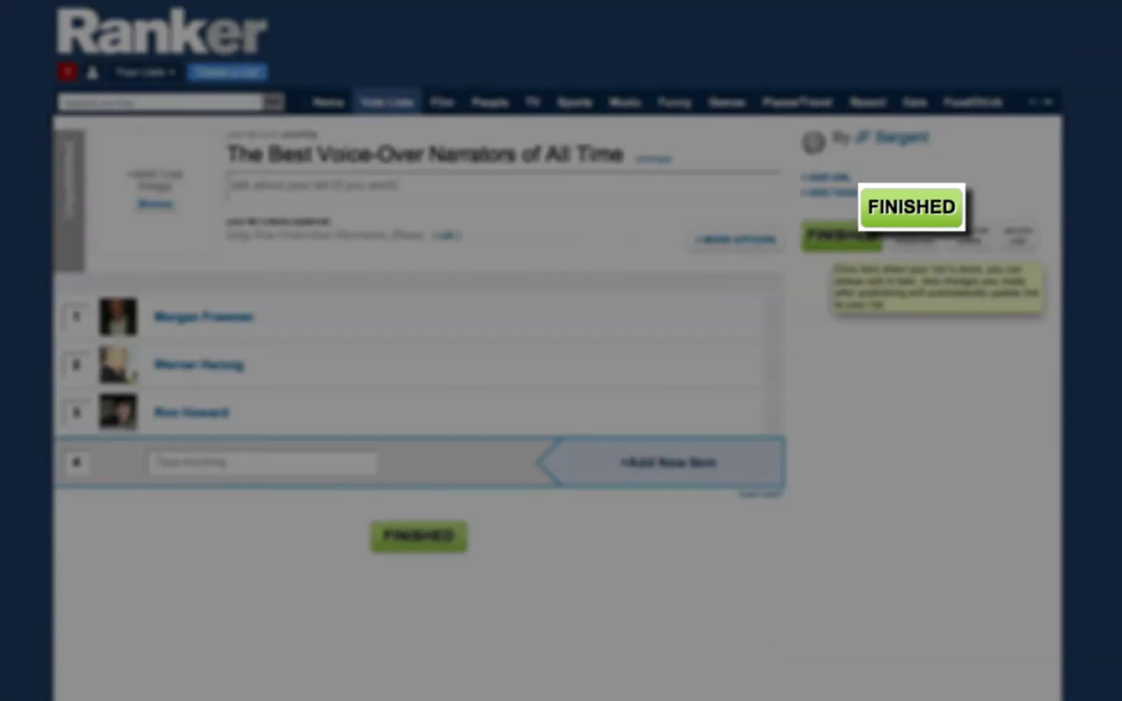
click(842, 236)
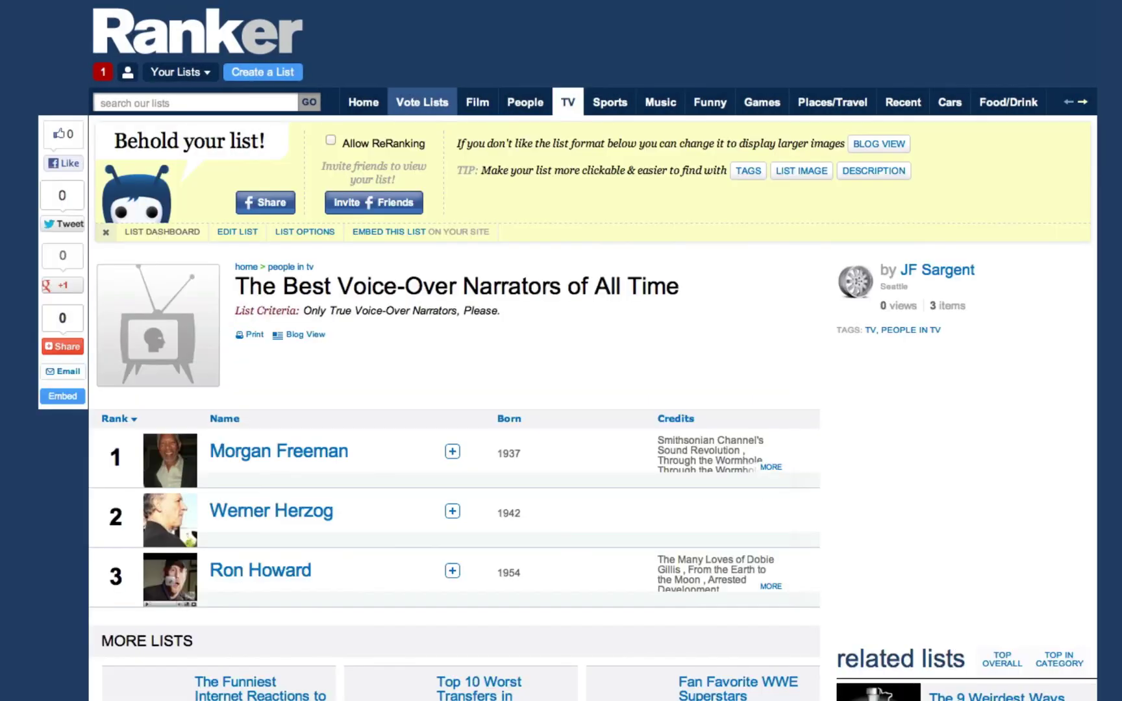